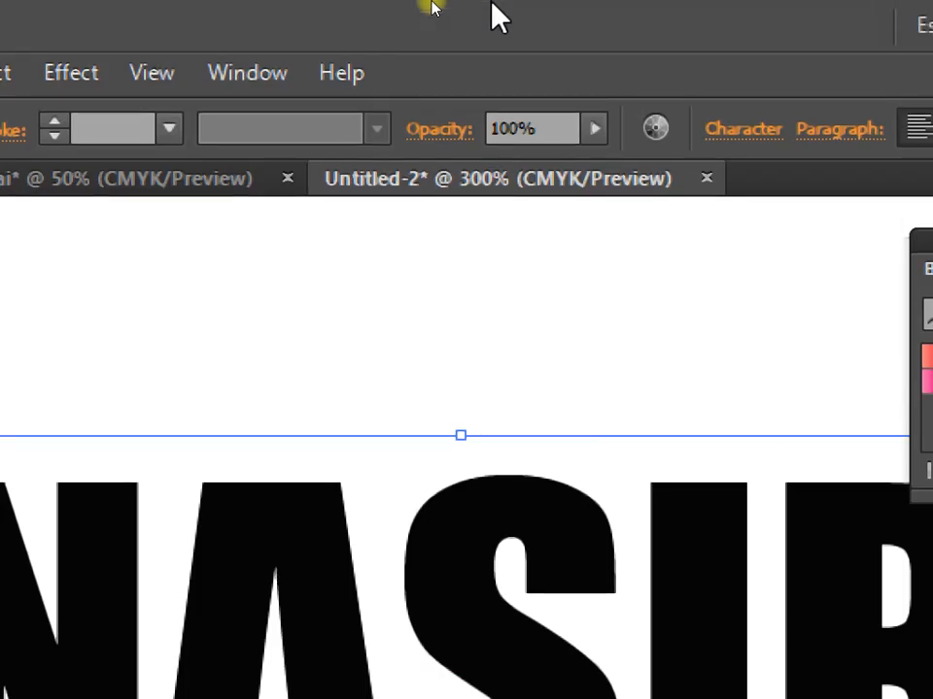
Step: Examine the character settings of the large black name text, such as its font and size
{"action": "left_click", "coordinate": [743, 130]}
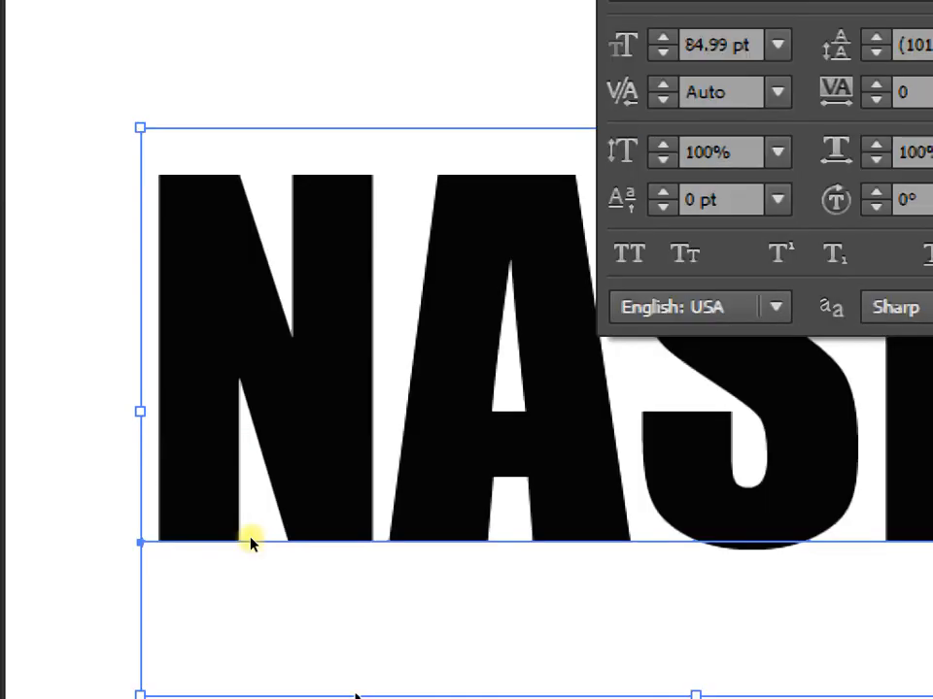
{"action": "left_click", "coordinate": [295, 525]}
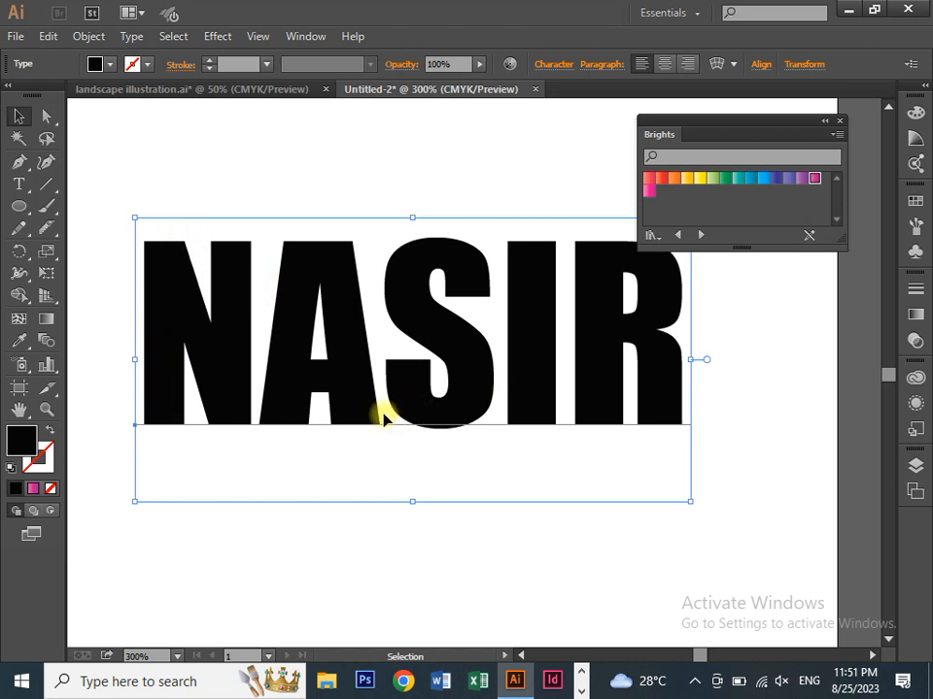
{"action": "left_click", "coordinate": [189, 204]}
{"action": "left_click_drag", "start_coordinate": [135, 216], "coordinate": [600, 455]}
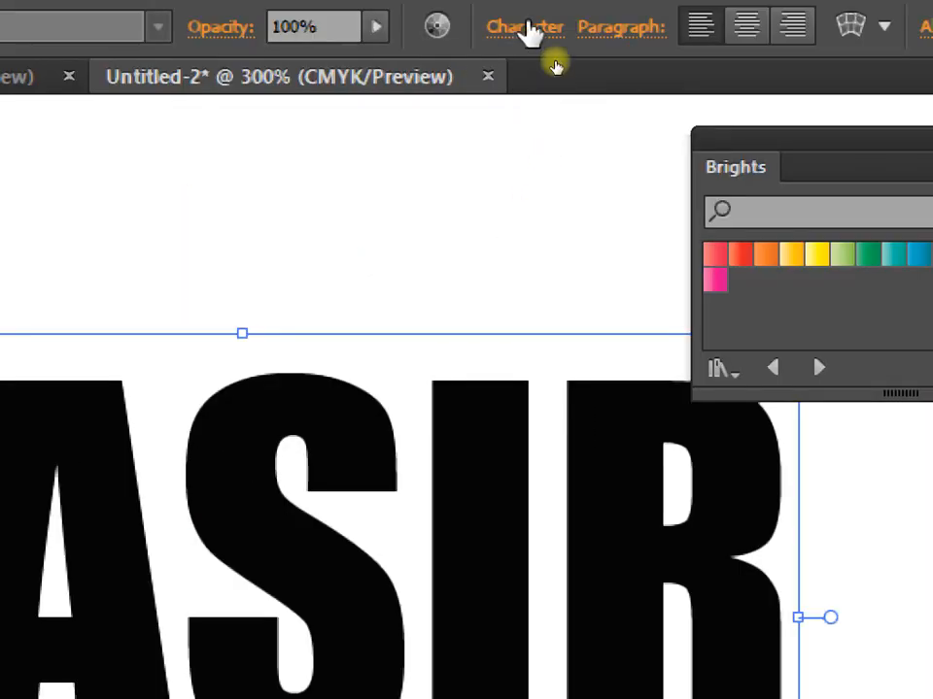
{"action": "left_click", "coordinate": [528, 26]}
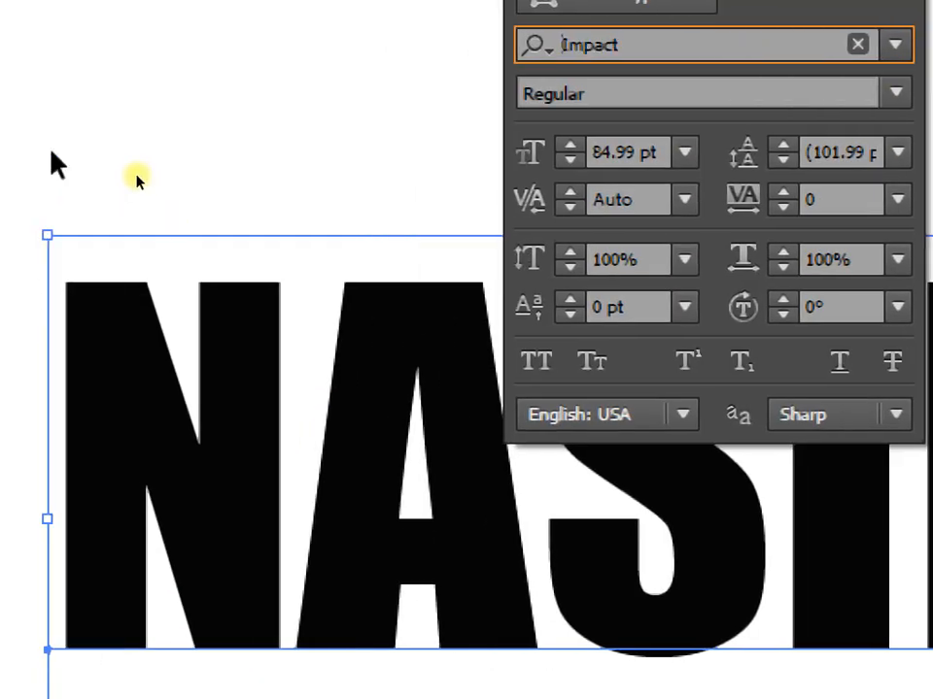
{"action": "left_click", "coordinate": [41, 178]}
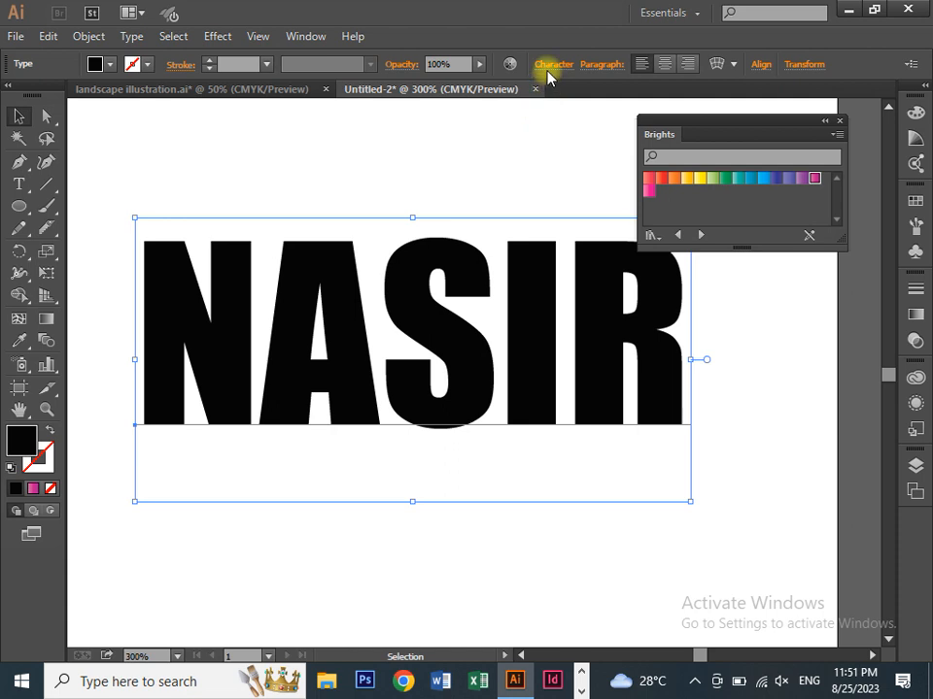
Step: Convert the large black name text to outlines and deselect it
{"action": "left_click", "coordinate": [185, 201]}
{"action": "left_click_drag", "start_coordinate": [125, 214], "coordinate": [679, 452]}
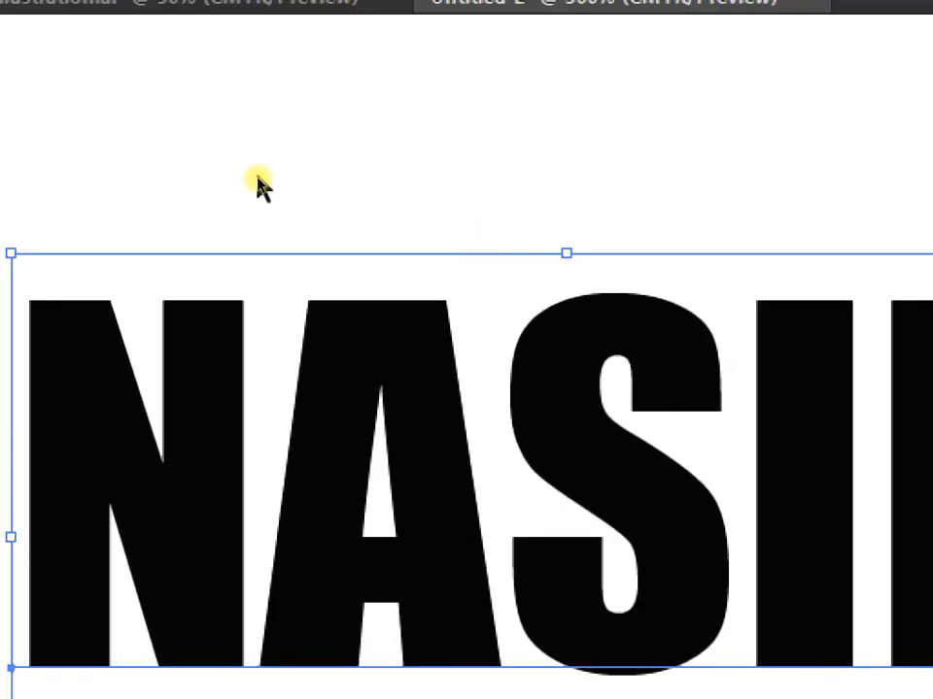
{"action": "right_click", "coordinate": [218, 318]}
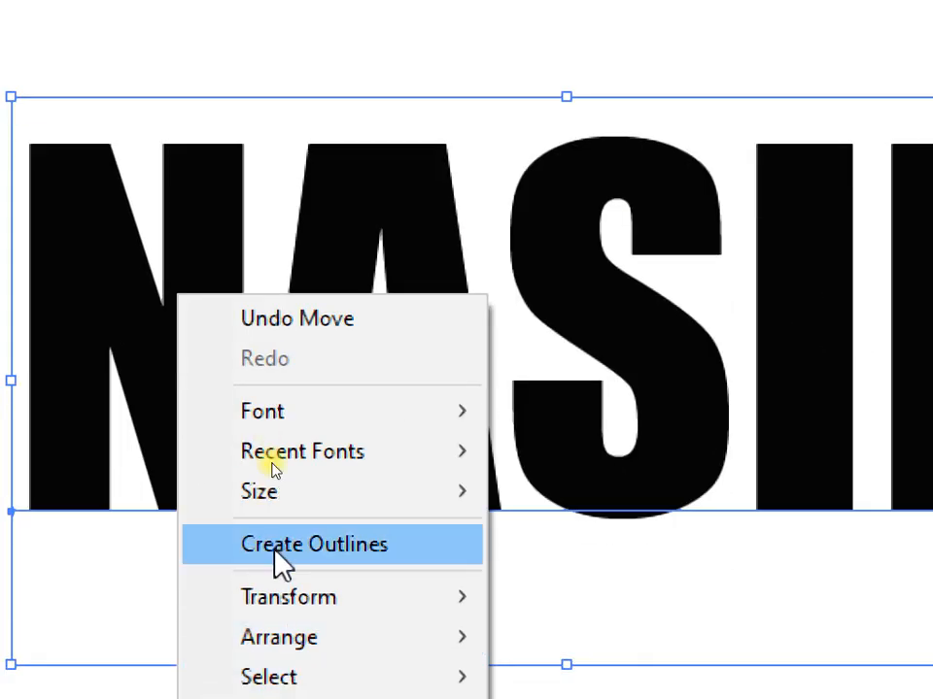
{"action": "left_click", "coordinate": [298, 669]}
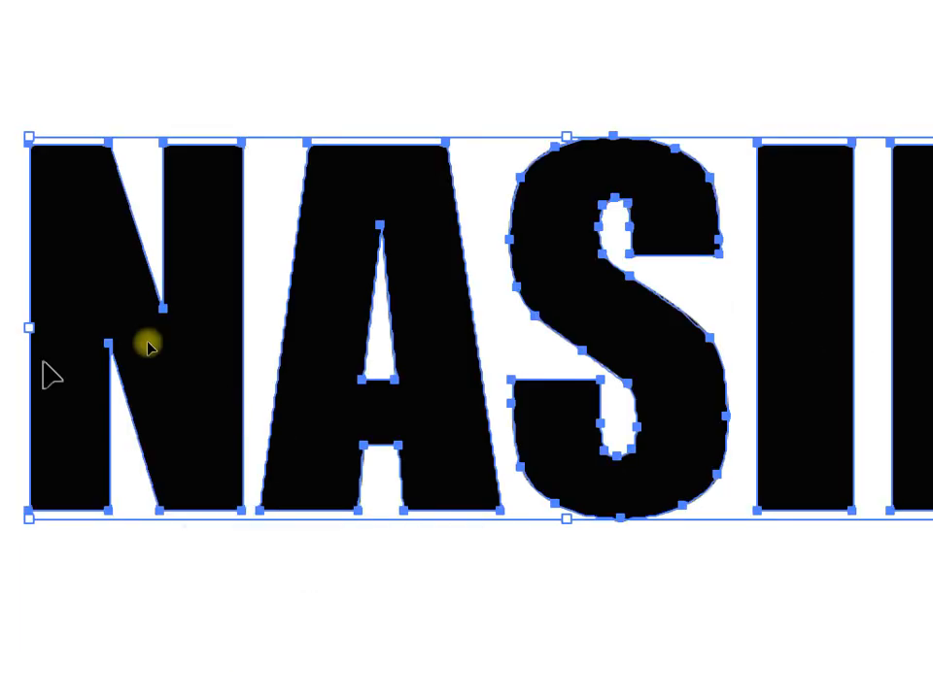
{"action": "left_click", "coordinate": [147, 78]}
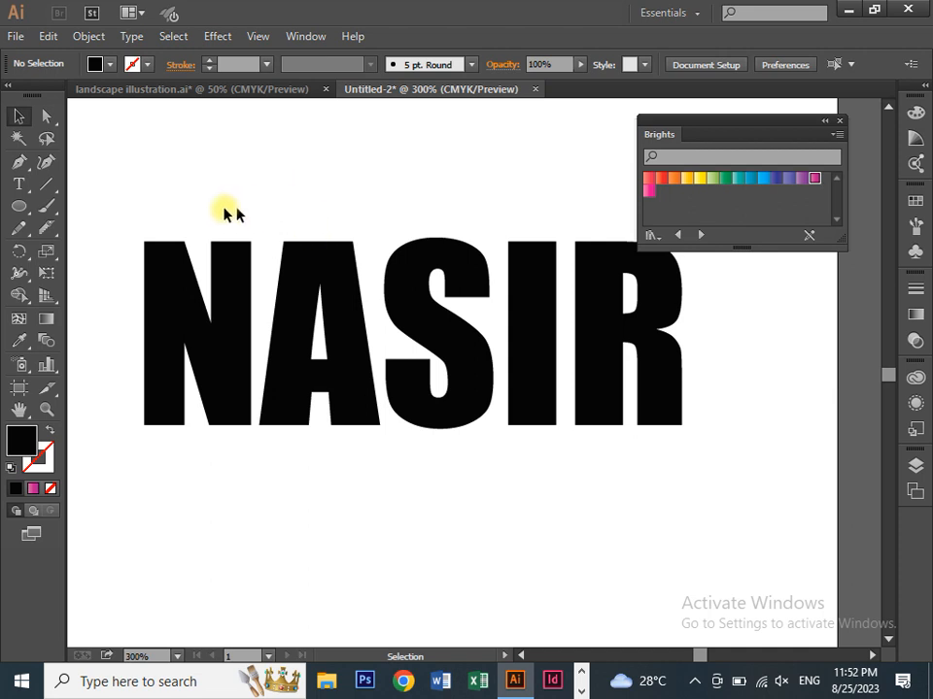
Step: Ungroup the outlined name so that each letter becomes a separate shape, and clear the selection
{"action": "left_click_drag", "start_coordinate": [136, 208], "coordinate": [442, 360]}
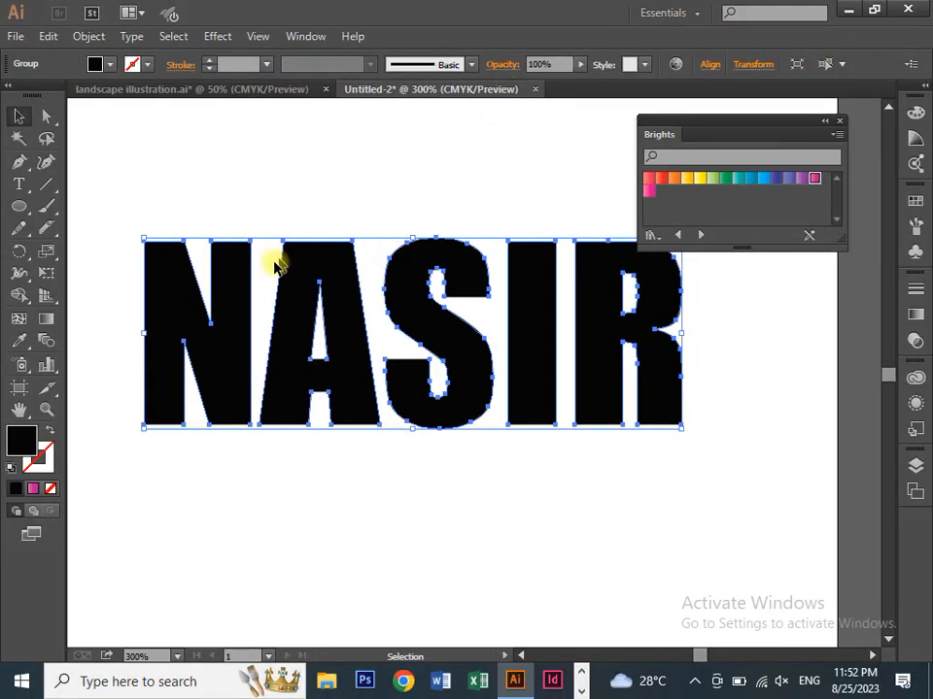
{"action": "left_click", "coordinate": [147, 202]}
{"action": "left_click", "coordinate": [177, 290]}
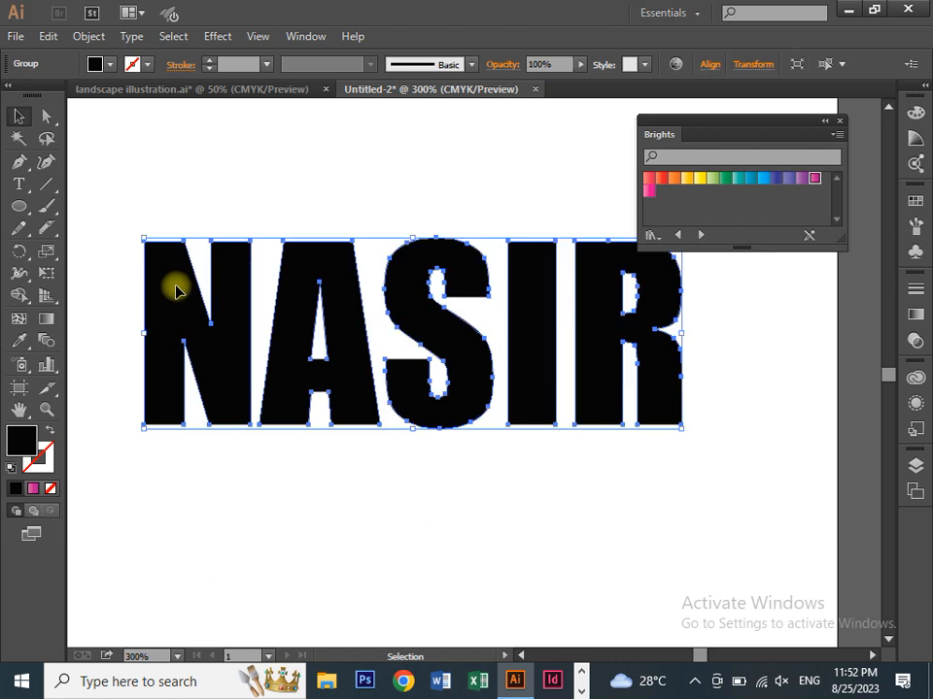
{"action": "right_click", "coordinate": [176, 289]}
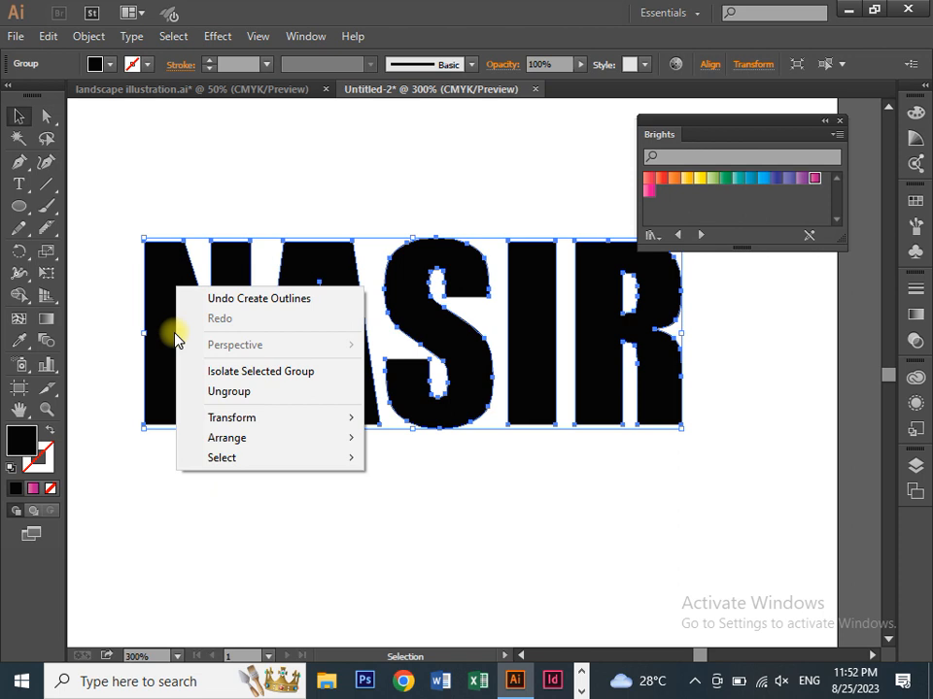
{"action": "left_click", "coordinate": [107, 204]}
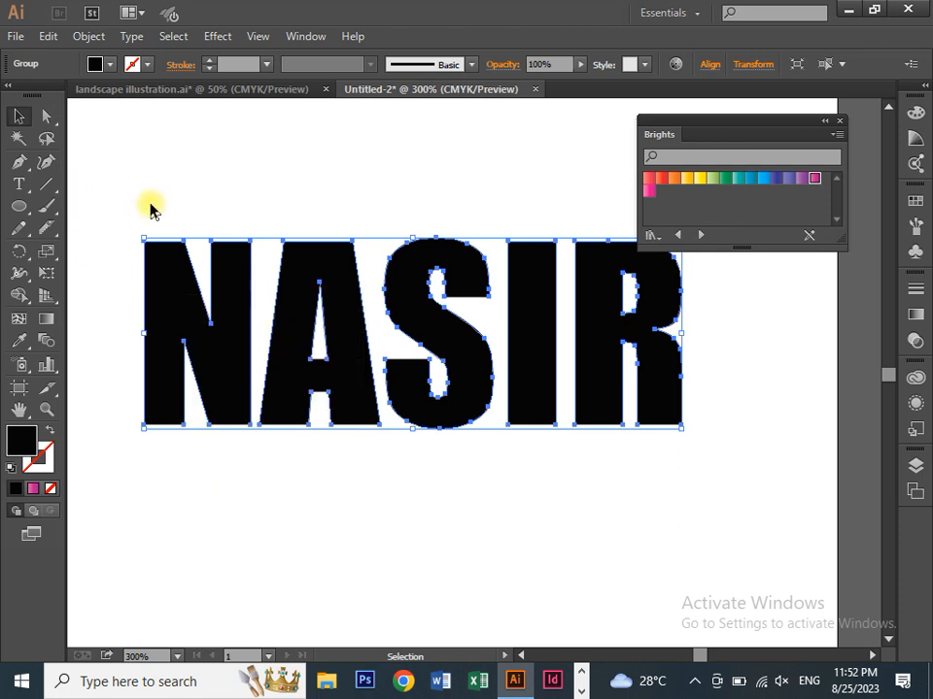
{"action": "left_click", "coordinate": [222, 273]}
{"action": "right_click", "coordinate": [222, 273]}
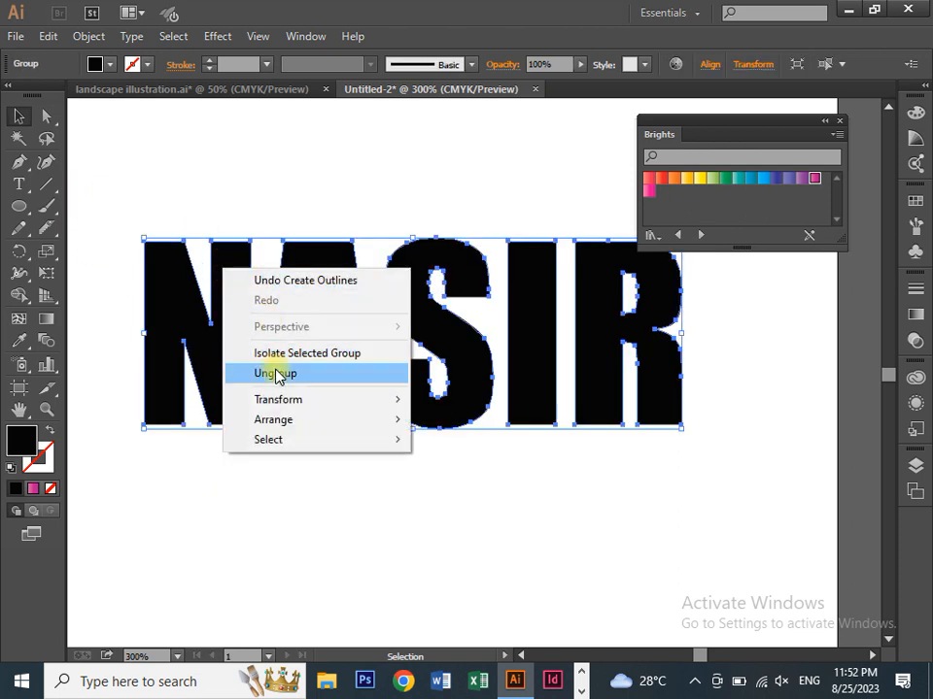
{"action": "left_click", "coordinate": [273, 375]}
{"action": "left_click", "coordinate": [219, 212]}
Step: Stretch the N's right stem upward well above the other letters by moving its top anchor points
{"action": "key", "text": "ctrl+equal"}
{"action": "key", "text": "space"}
{"action": "left_click_drag", "start_coordinate": [188, 208], "coordinate": [233, 241]}
{"action": "left_click", "coordinate": [215, 255]}
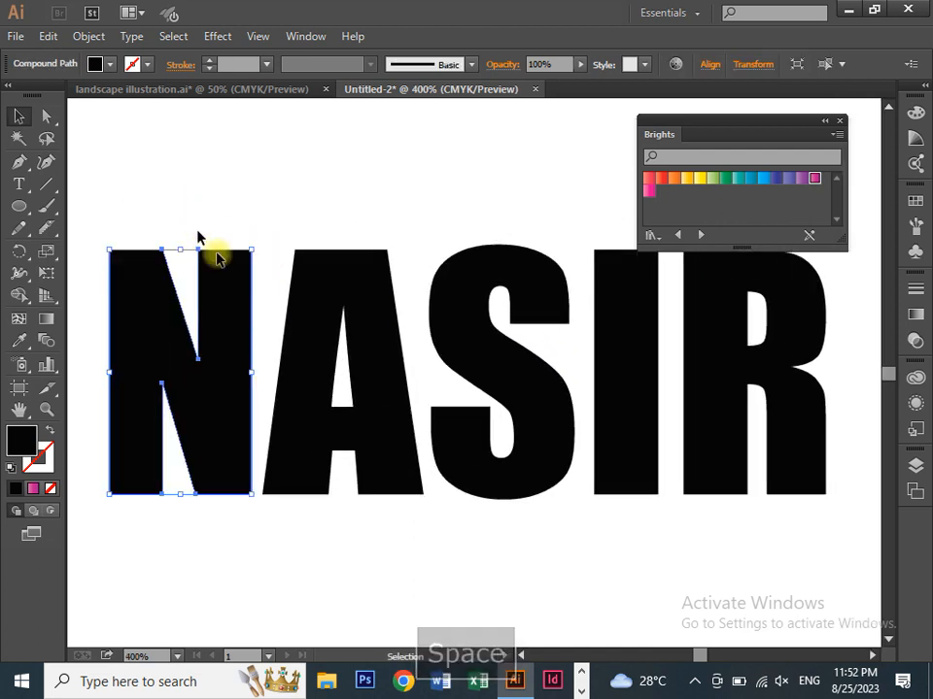
{"action": "left_click", "coordinate": [46, 117]}
{"action": "left_click_drag", "start_coordinate": [187, 224], "coordinate": [216, 123]}
Step: Pull the A's bottom-right anchor point far down to form a long pointed spike below the word
{"action": "left_click", "coordinate": [221, 524]}
{"action": "key", "text": "space"}
{"action": "left_click_drag", "start_coordinate": [406, 571], "coordinate": [329, 544]}
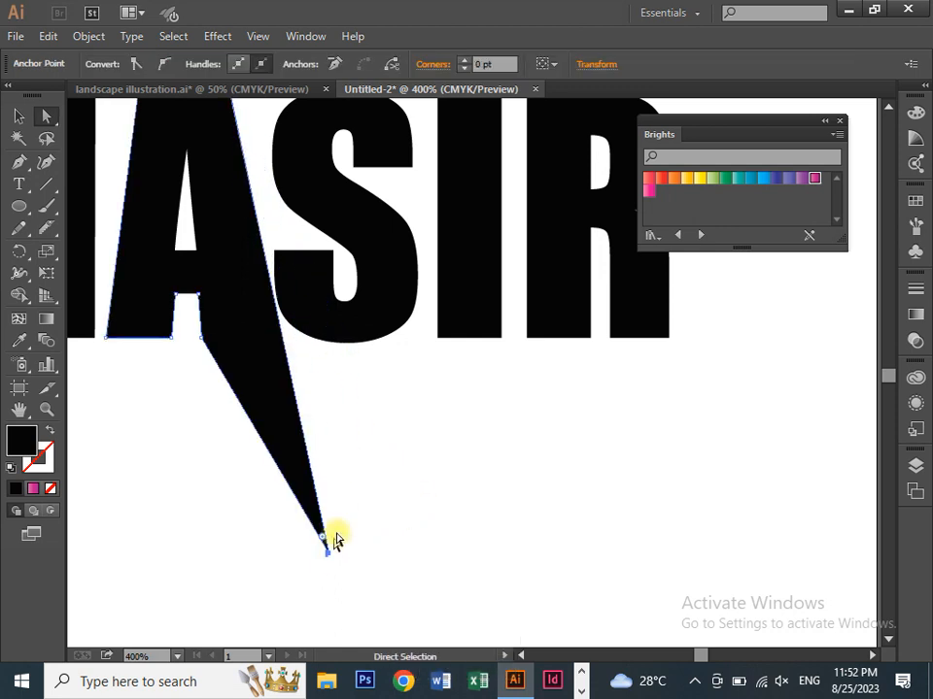
{"action": "left_click", "coordinate": [383, 493]}
{"action": "key", "text": "ctrl+minus"}
{"action": "key", "text": "space"}
{"action": "left_click_drag", "start_coordinate": [252, 390], "coordinate": [315, 451]}
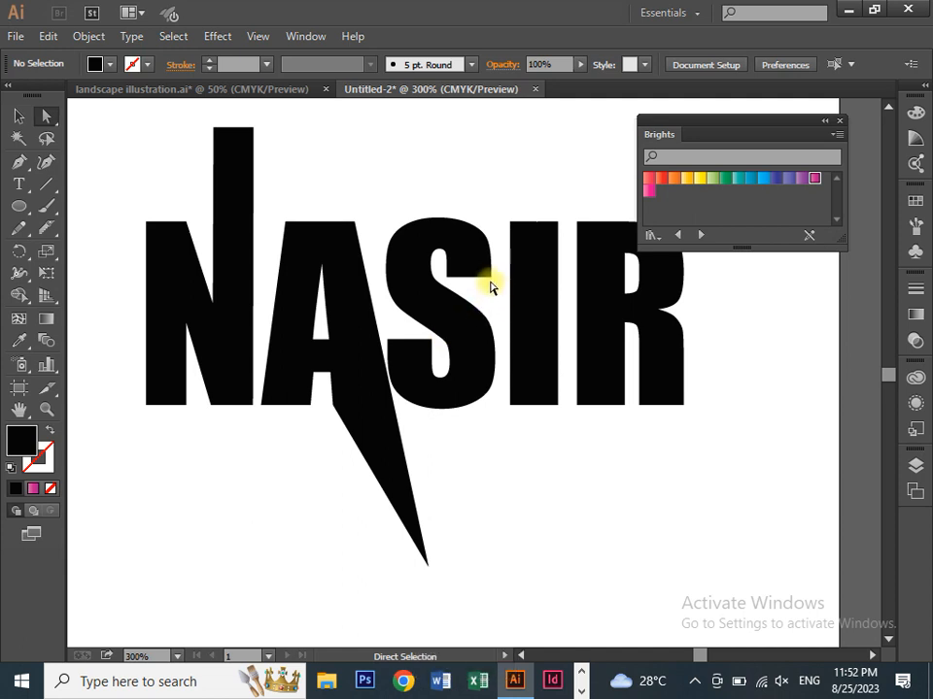
{"action": "left_click_drag", "start_coordinate": [127, 158], "coordinate": [655, 481]}
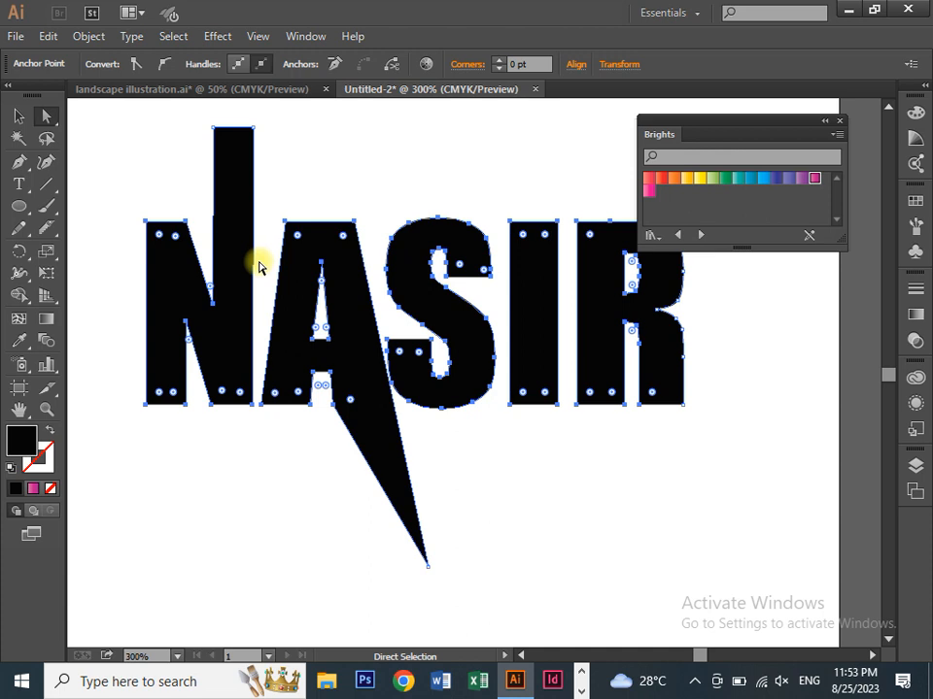
Step: Add a new live text object with the same name, enlarge it, and place it below the reshaped lettering
{"action": "key", "text": "ctrl+minus"}
{"action": "left_click_drag", "start_coordinate": [222, 223], "coordinate": [317, 100]}
{"action": "left_click", "coordinate": [18, 183]}
{"action": "left_click", "coordinate": [295, 445]}
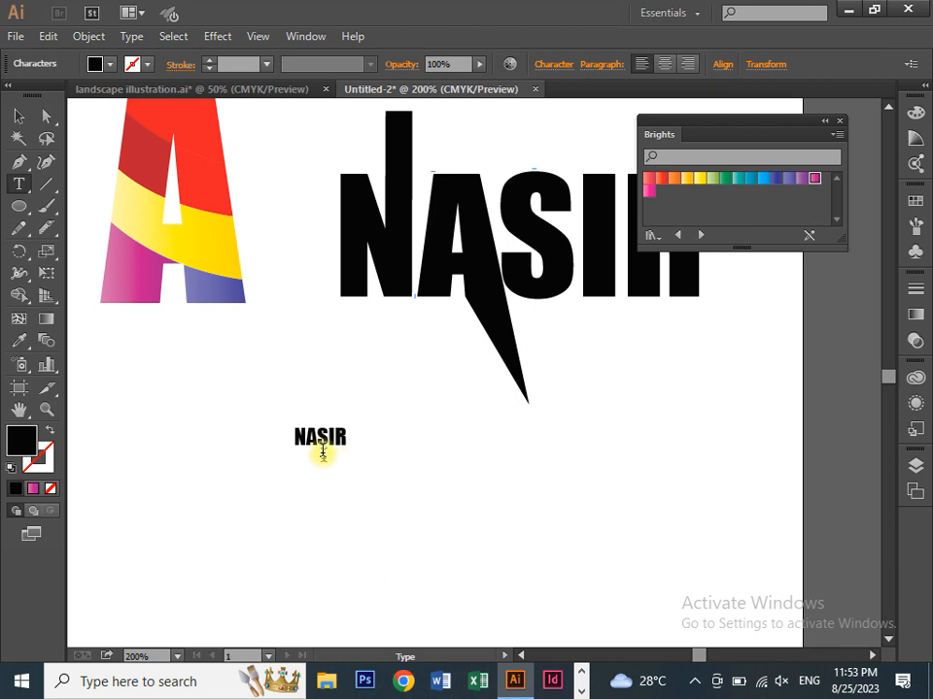
{"action": "left_click", "coordinate": [18, 117]}
{"action": "left_click_drag", "start_coordinate": [347, 451], "coordinate": [542, 550]}
{"action": "left_click_drag", "start_coordinate": [348, 433], "coordinate": [348, 490]}
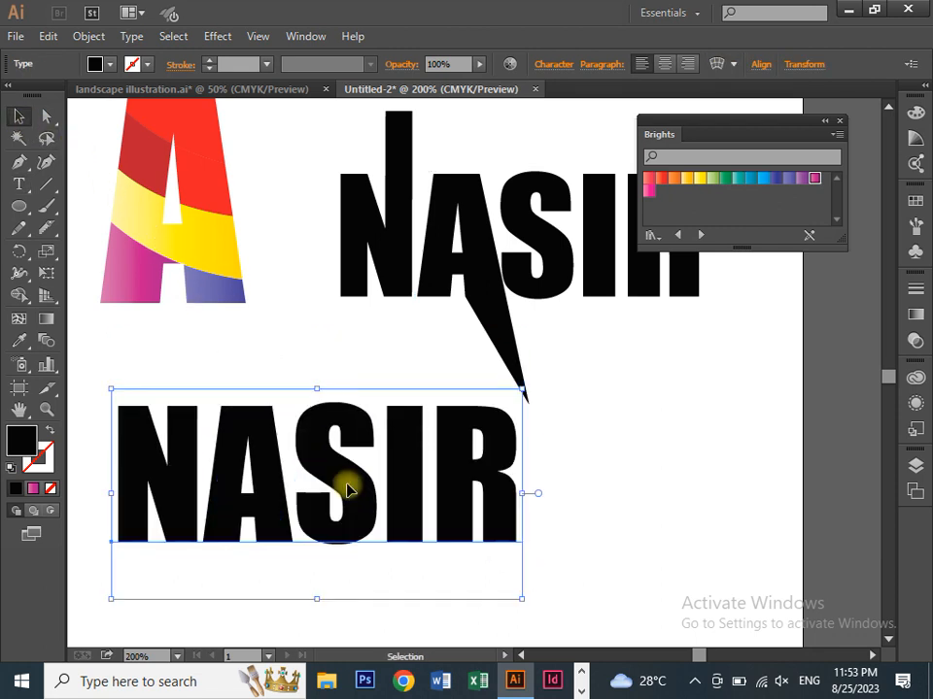
Step: Duplicate the artboard together with its artwork and place the copy to the right of the original
{"action": "key", "text": "ctrl+minus"}
{"action": "key", "text": "ctrl+minus"}
{"action": "key", "text": "ctrl+minus"}
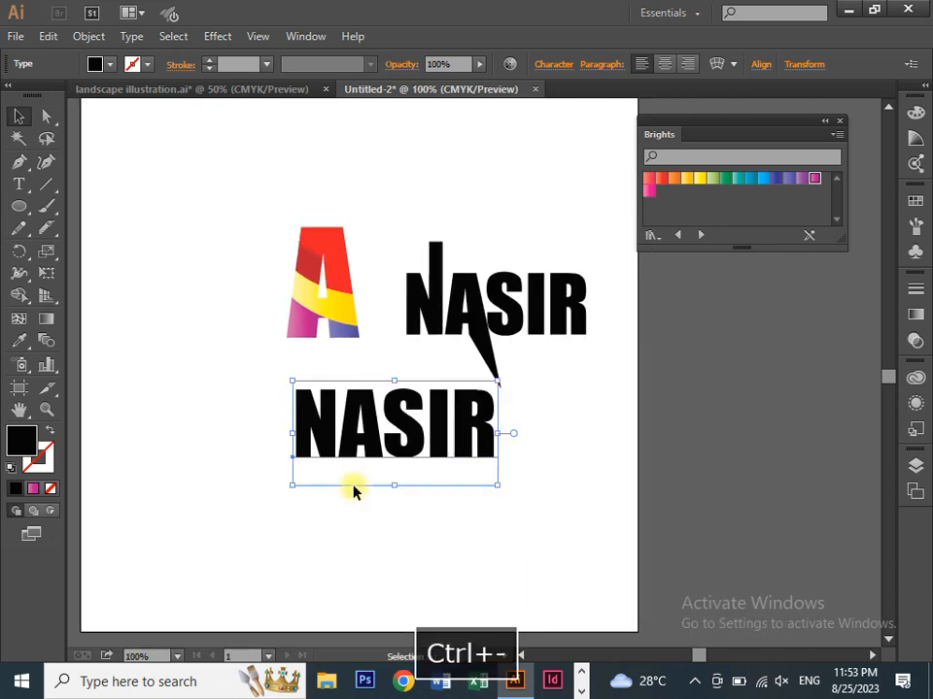
{"action": "left_click", "coordinate": [18, 387]}
{"action": "key", "text": "space"}
{"action": "left_click_drag", "start_coordinate": [398, 340], "coordinate": [258, 357]}
{"action": "left_click_drag", "start_coordinate": [202, 346], "coordinate": [601, 345]}
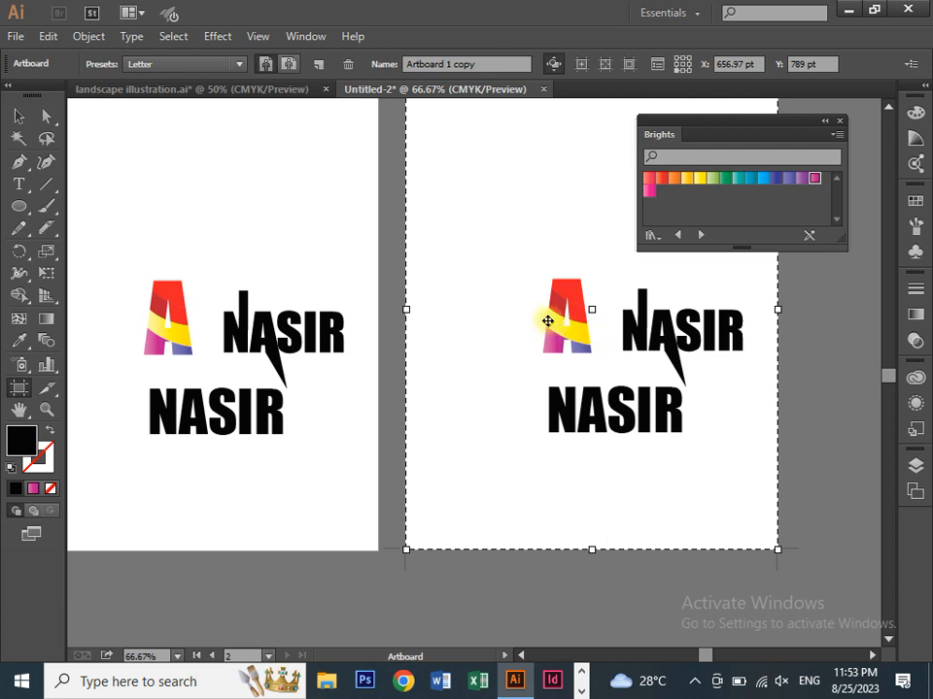
{"action": "scroll", "coordinate": [369, 314], "scroll_direction": "up", "scroll_amount": 2}
{"action": "key", "text": "ctrl+minus"}
{"action": "key", "text": "ctrl+minus"}
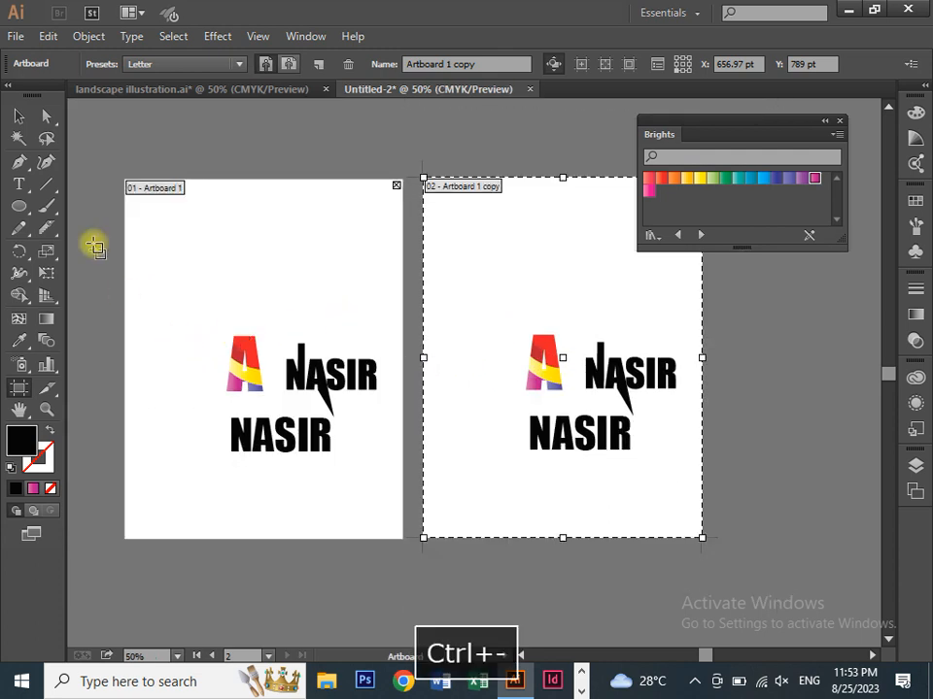
{"action": "left_click", "coordinate": [18, 113]}
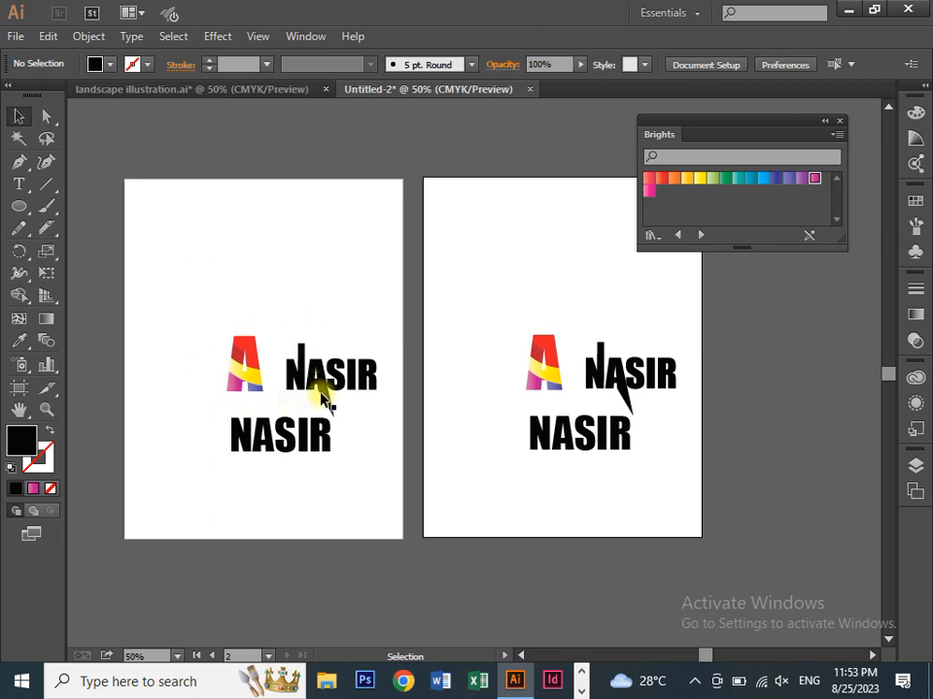
Step: Convert the lower name text on the duplicated artboard to outlines
{"action": "key", "text": "space"}
{"action": "left_click_drag", "start_coordinate": [447, 441], "coordinate": [252, 441]}
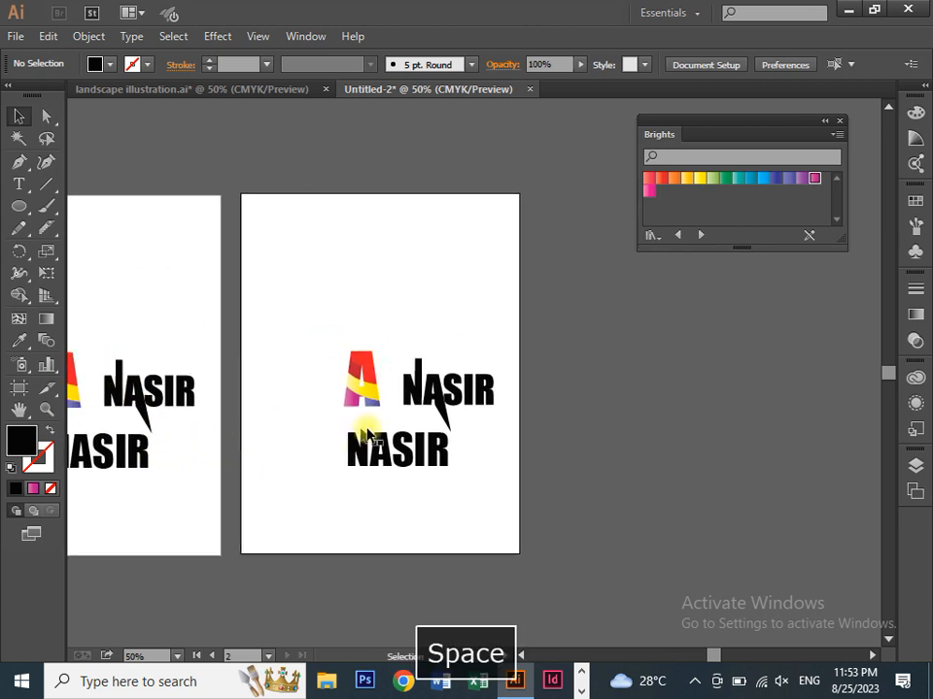
{"action": "left_click_drag", "start_coordinate": [302, 329], "coordinate": [450, 495]}
{"action": "key", "text": "ctrl+equal"}
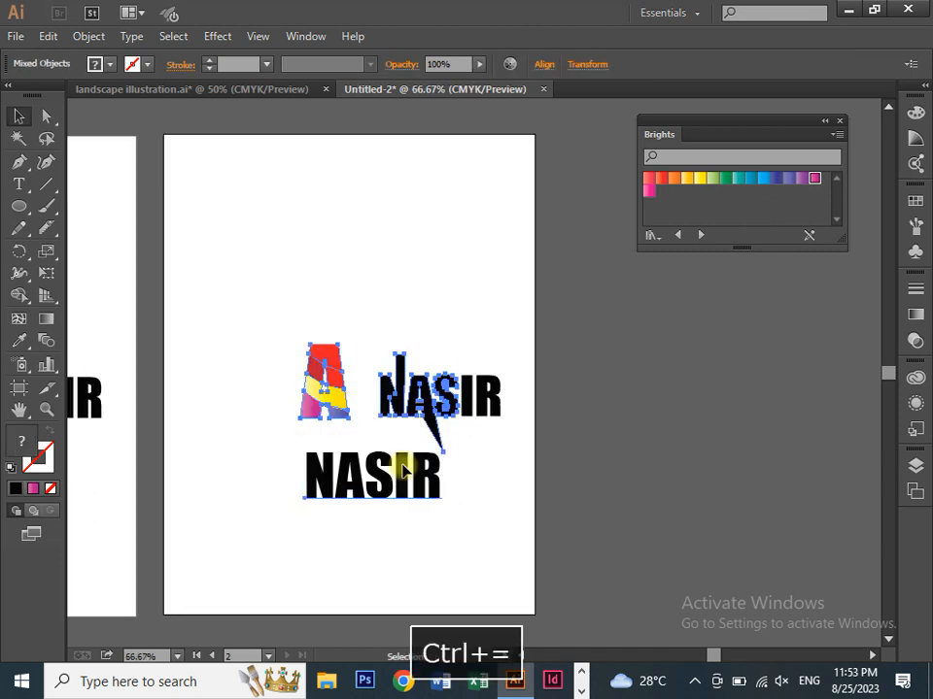
{"action": "right_click", "coordinate": [391, 479]}
{"action": "left_click", "coordinate": [463, 508]}
{"action": "right_click", "coordinate": [407, 493]}
{"action": "left_click", "coordinate": [453, 418]}
Step: Compare the live name text on the first artboard with its outlined copy on the second artboard
{"action": "left_click_drag", "start_coordinate": [266, 438], "coordinate": [499, 459]}
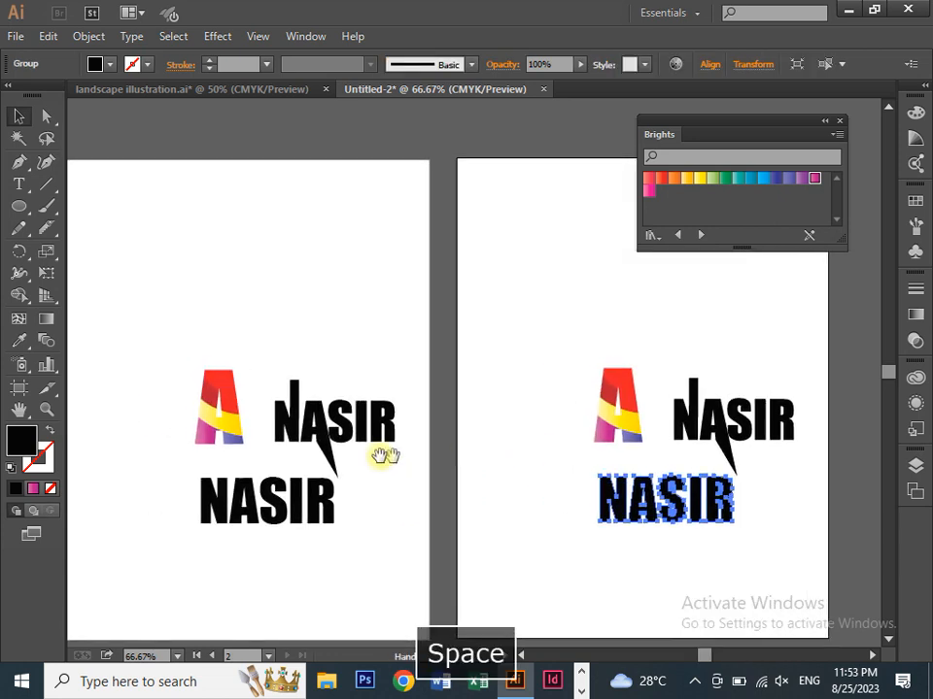
{"action": "left_click", "coordinate": [218, 512]}
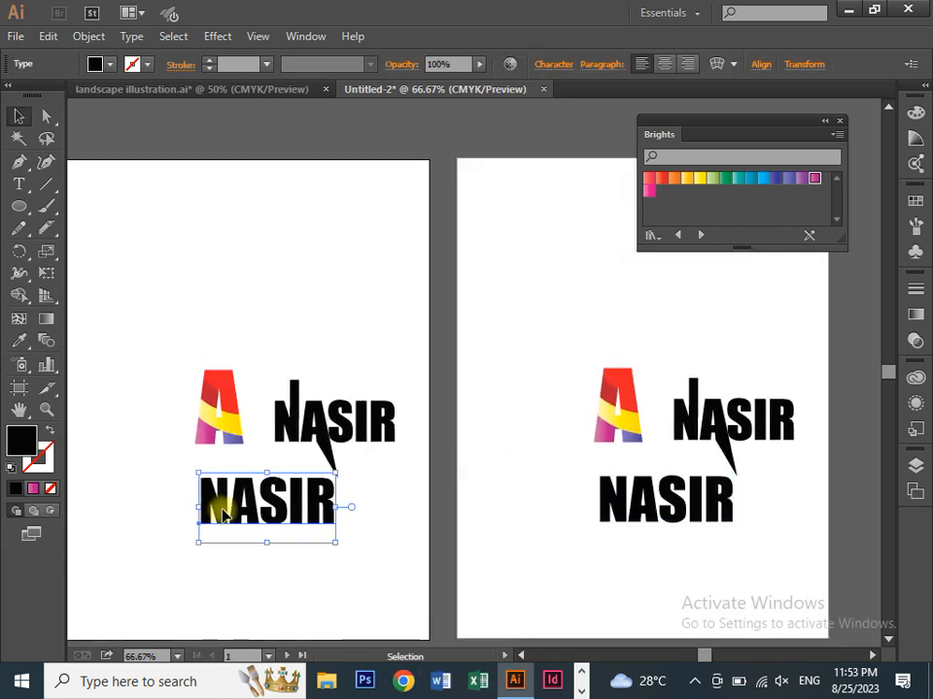
{"action": "left_click_drag", "start_coordinate": [641, 543], "coordinate": [452, 446]}
{"action": "key", "text": "ctrl+equal"}
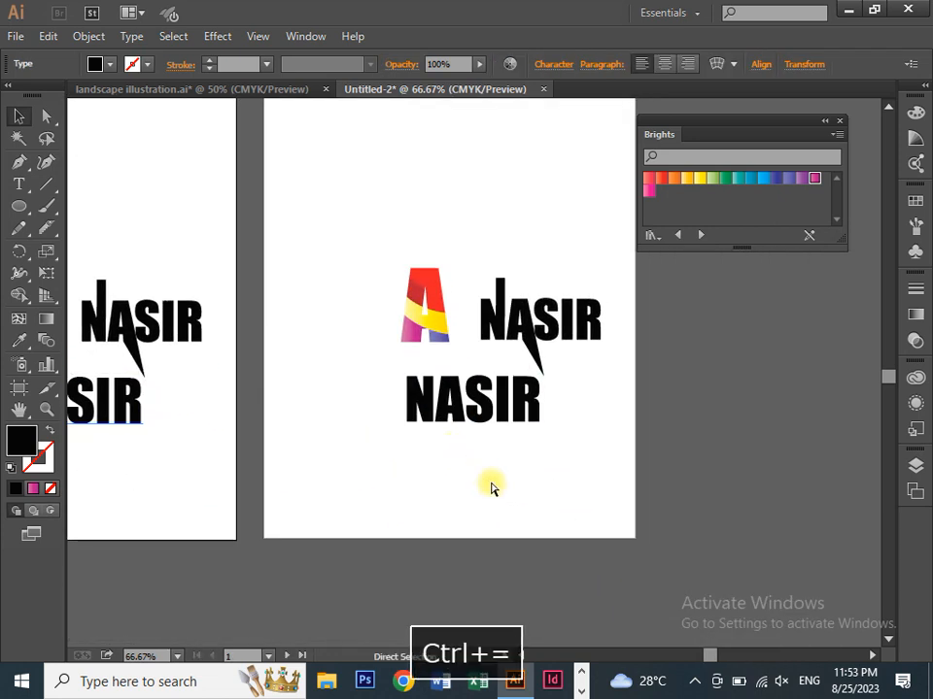
{"action": "left_click_drag", "start_coordinate": [358, 501], "coordinate": [610, 439]}
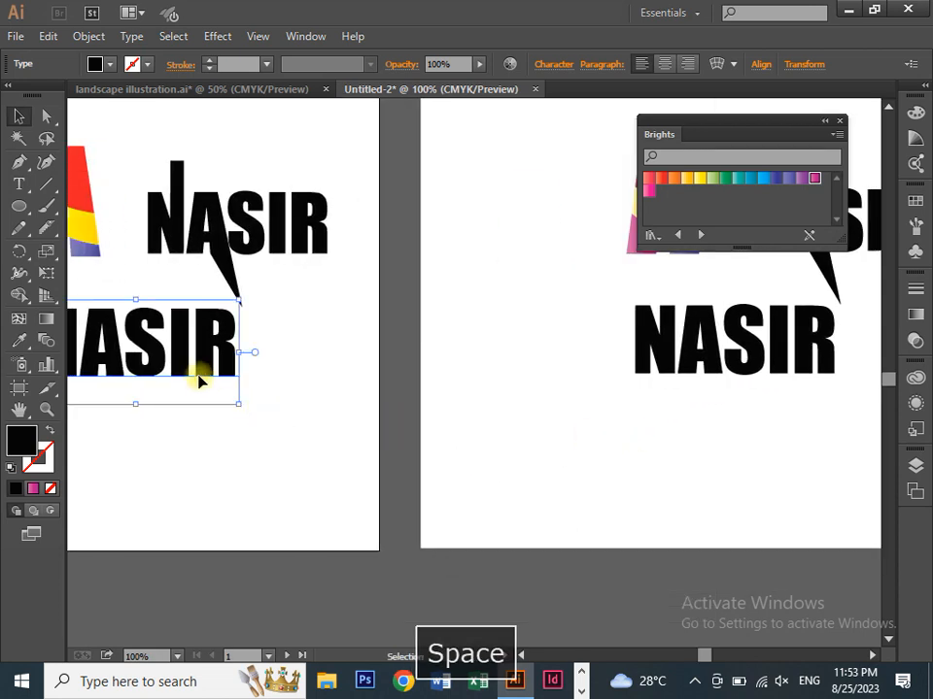
{"action": "left_click", "coordinate": [649, 356]}
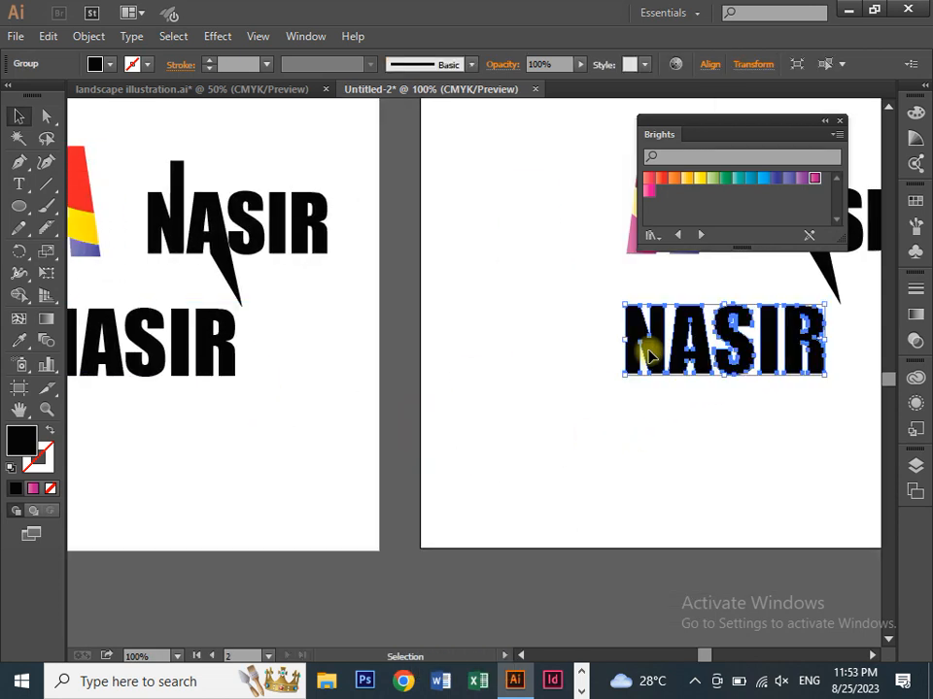
{"action": "left_click_drag", "start_coordinate": [235, 406], "coordinate": [294, 446]}
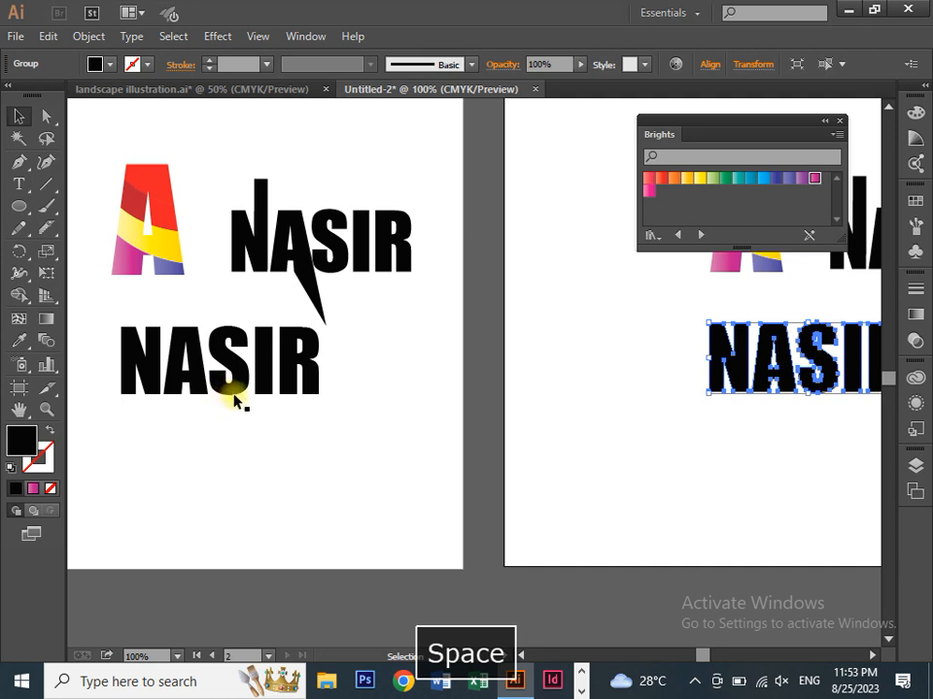
{"action": "left_click_drag", "start_coordinate": [680, 414], "coordinate": [516, 432]}
{"action": "key", "text": "space"}
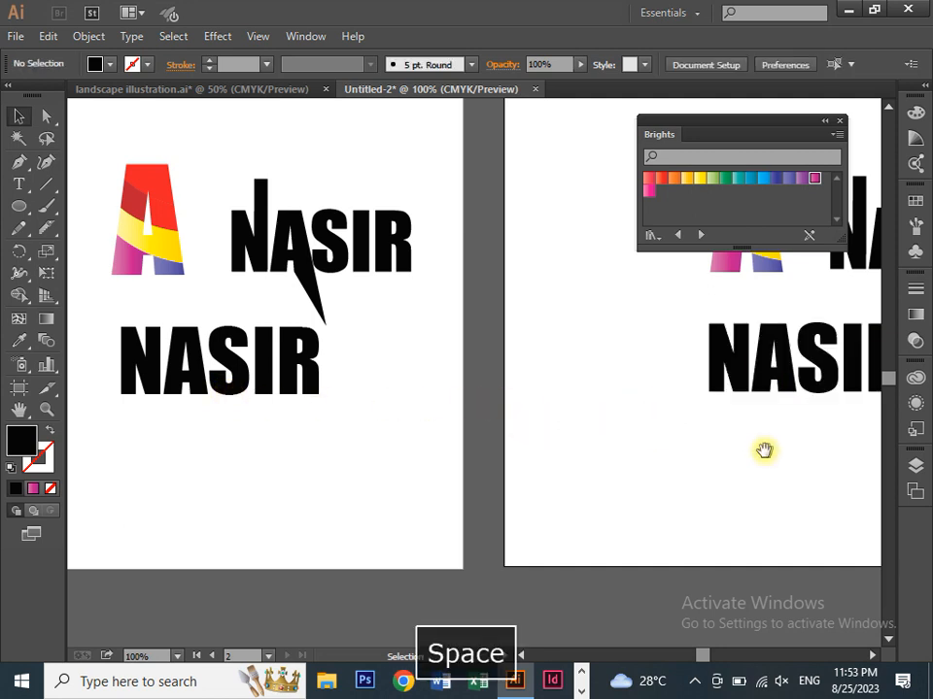
{"action": "left_click_drag", "start_coordinate": [763, 450], "coordinate": [474, 455]}
{"action": "left_click", "coordinate": [444, 372]}
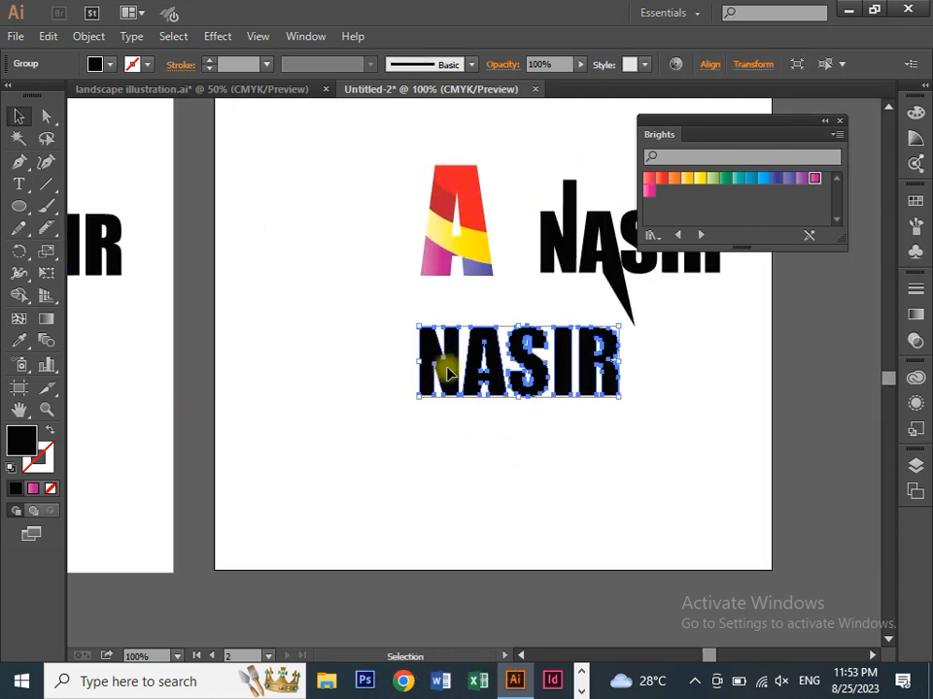
Step: Replace the first letter of the live name text on the first artboard with a capital Y
{"action": "key", "text": "space"}
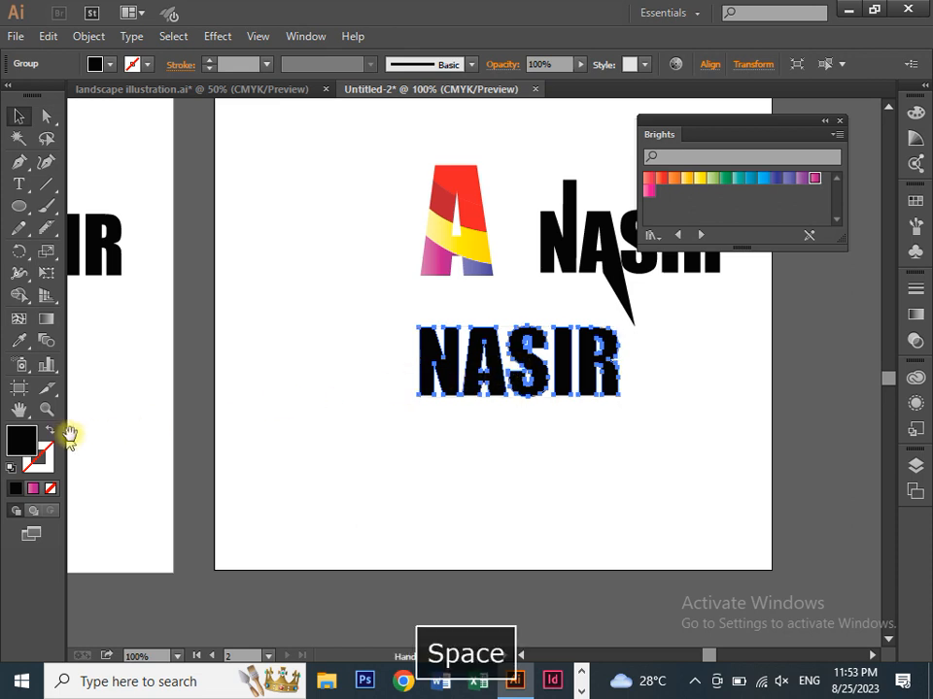
{"action": "left_click_drag", "start_coordinate": [69, 435], "coordinate": [395, 448]}
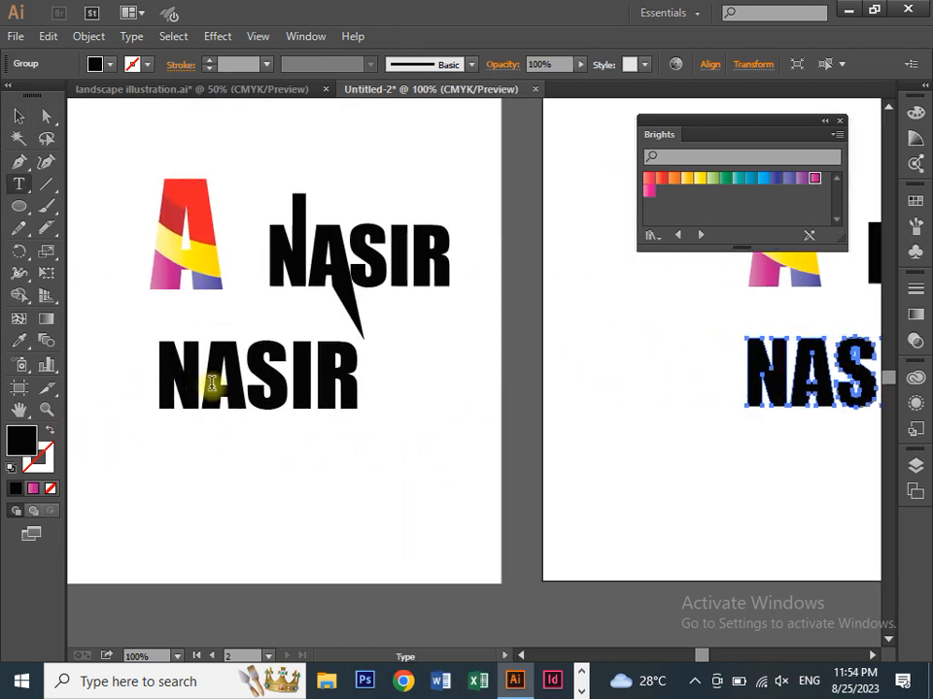
{"action": "double_click", "coordinate": [192, 384]}
{"action": "key", "text": "BackSpace"}
{"action": "type", "text": "y"}
{"action": "key", "text": "shift+Left"}
{"action": "type", "text": "Y"}
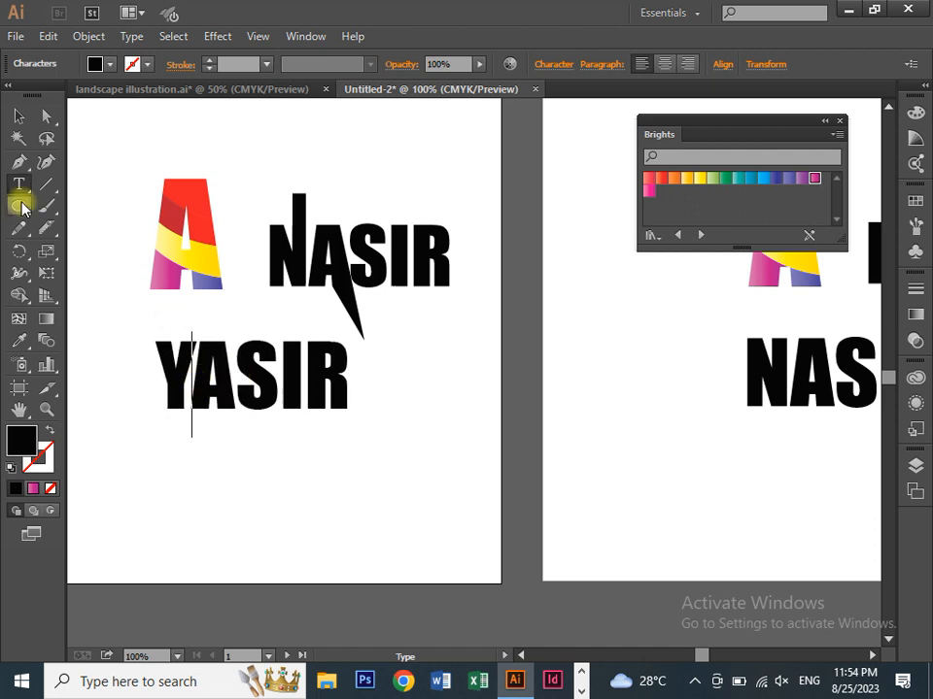
{"action": "left_click", "coordinate": [19, 117]}
{"action": "key", "text": "space"}
{"action": "left_click_drag", "start_coordinate": [220, 370], "coordinate": [319, 447]}
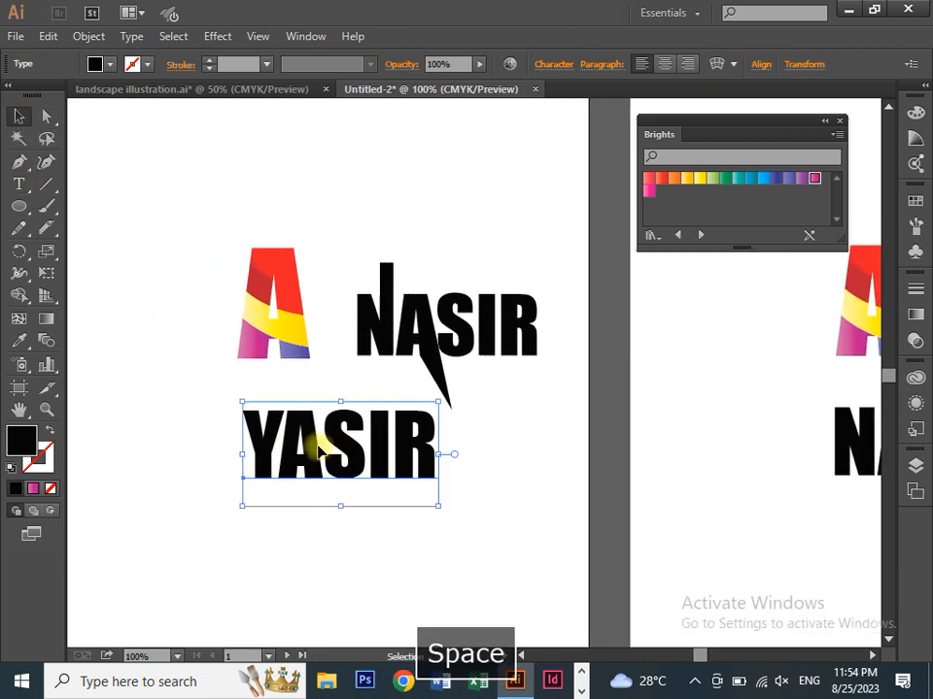